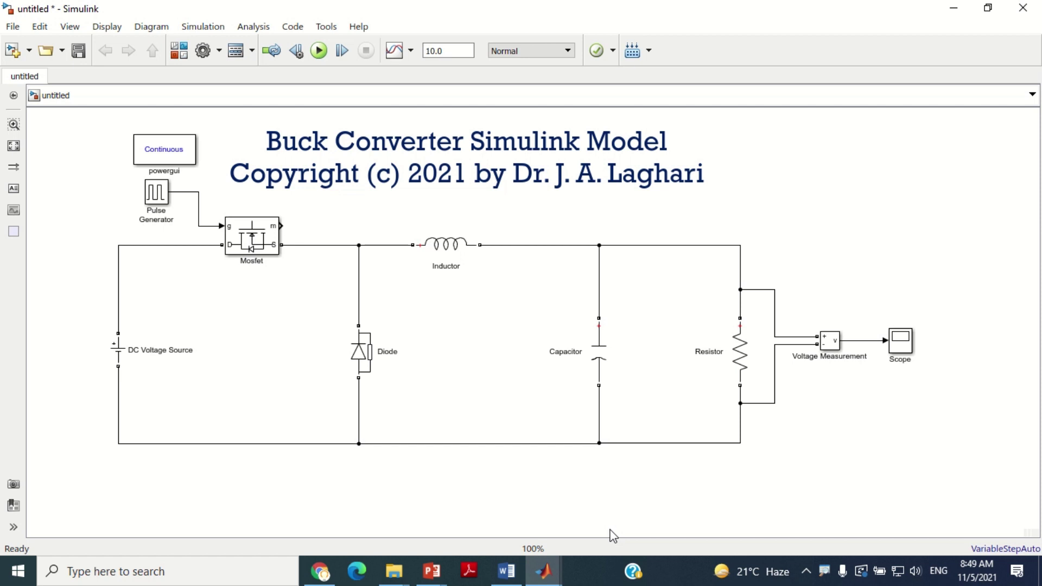
Step: Save the buck converter model under the name pibuckconverter
key("ctrl+s")
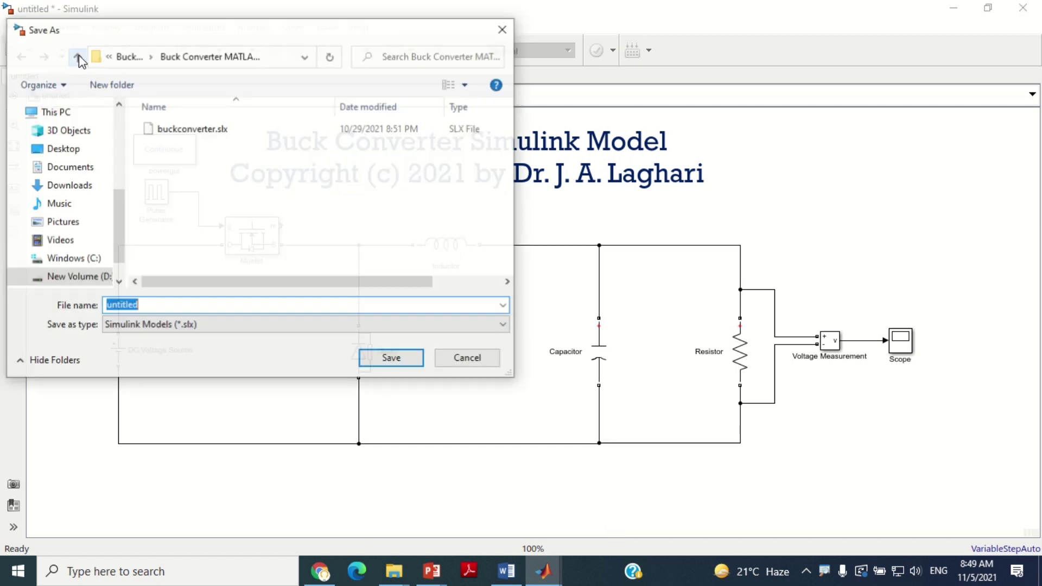
type("pi")
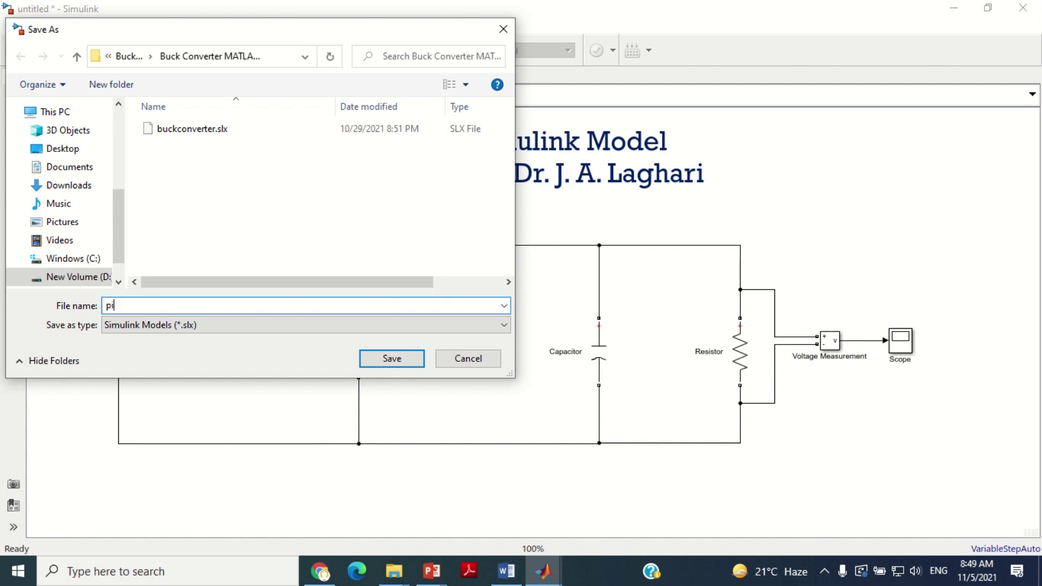
type("buckconverter")
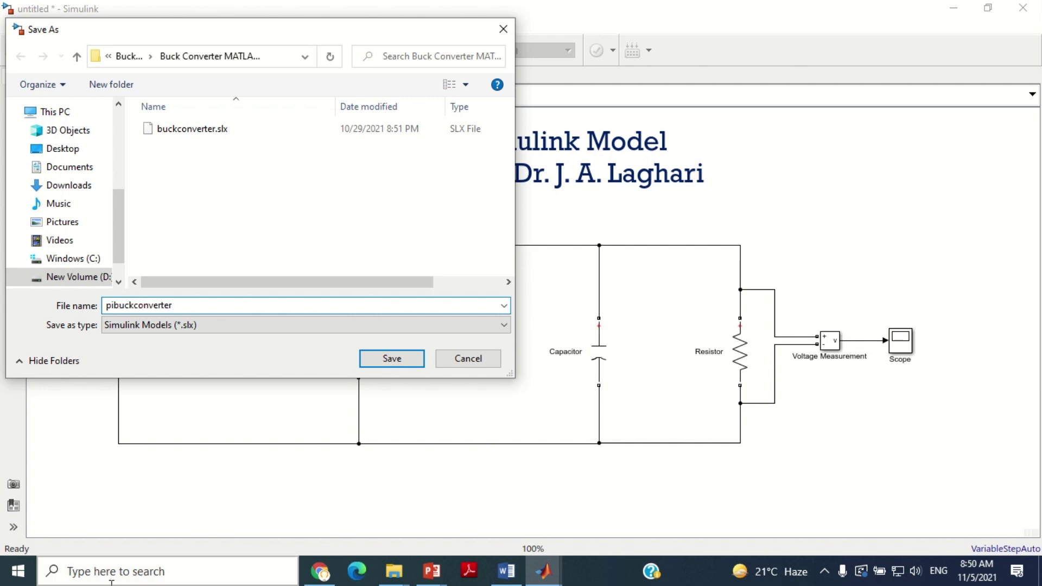
left_click(386, 360)
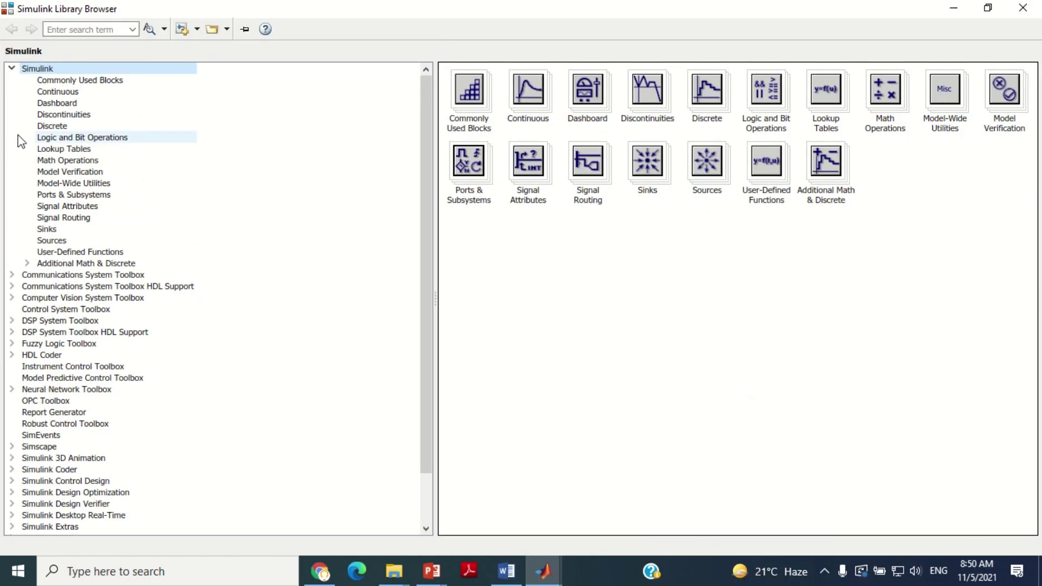
Step: Add a Constant block from Commonly Used Blocks below the circuit and set its value to 5
left_click(65, 80)
left_click(649, 84)
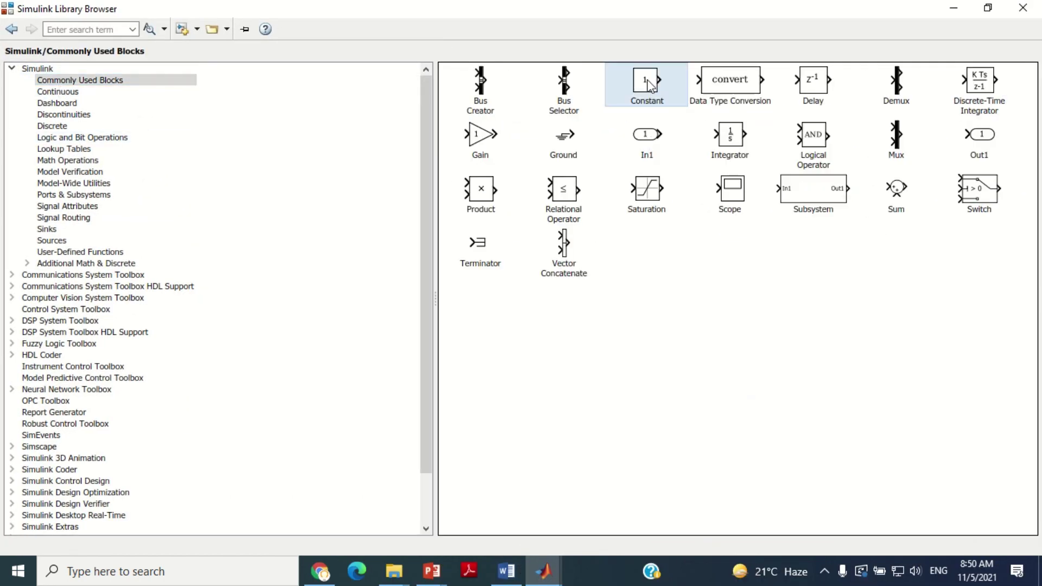
right_click(650, 84)
left_click(693, 90)
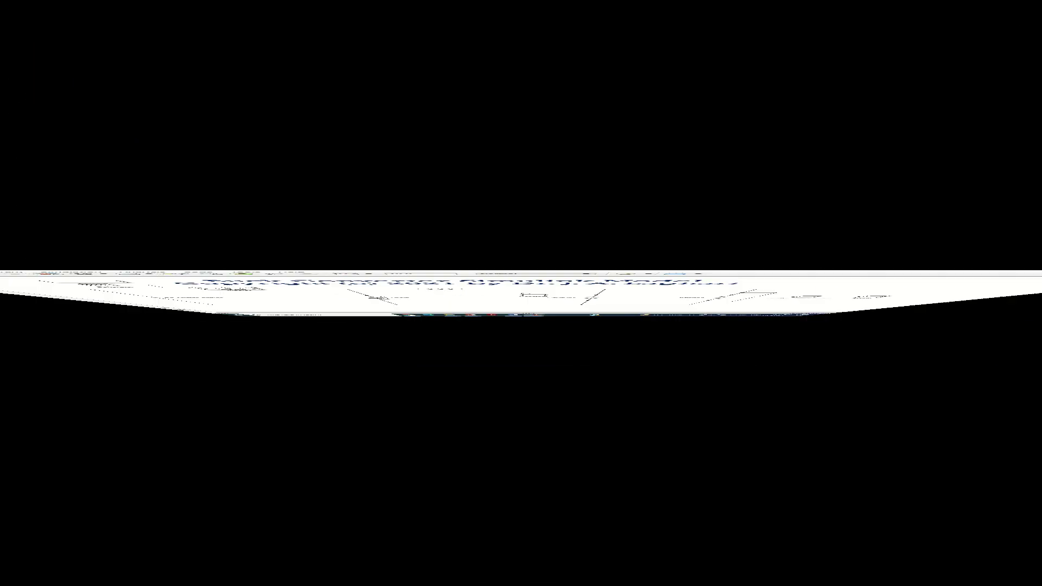
left_click_drag(90, 497, 82, 498)
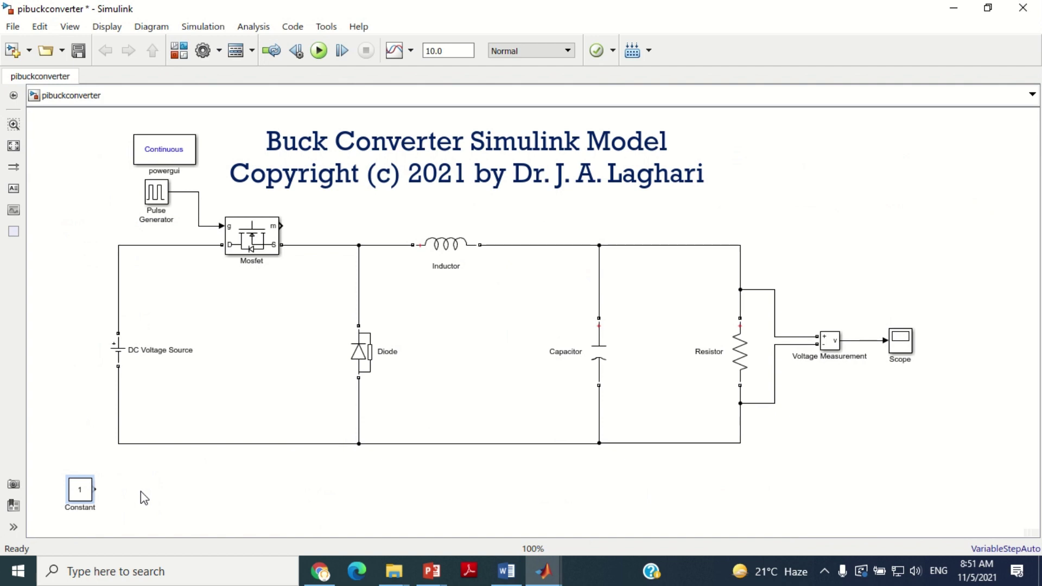
double_click(80, 490)
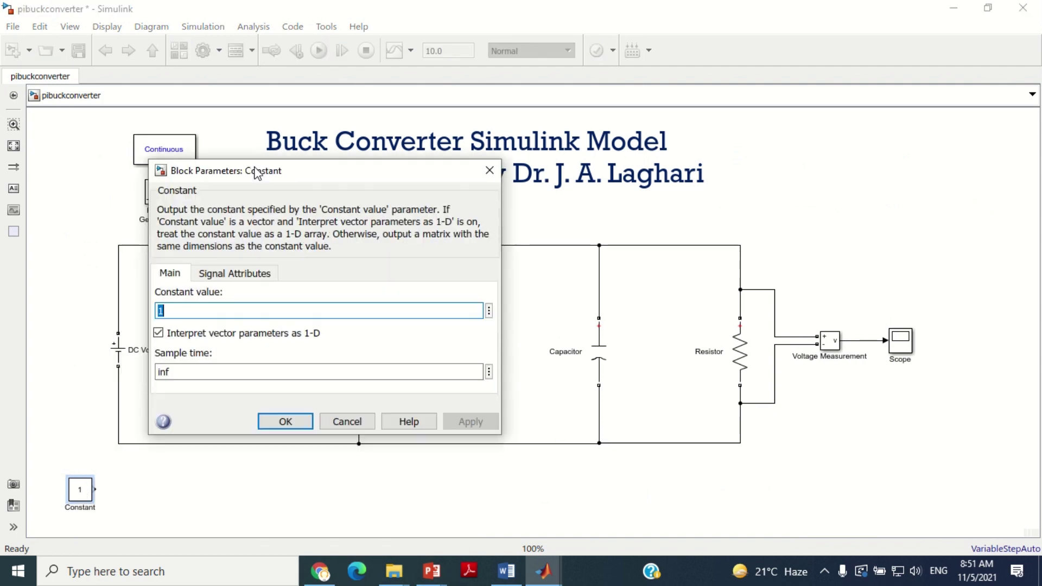
type("5")
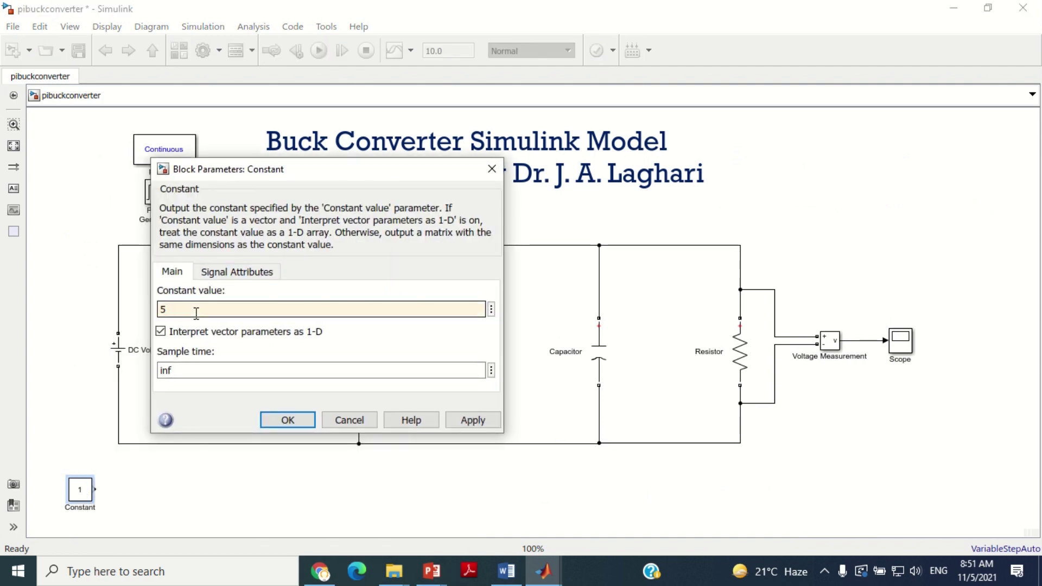
left_click(471, 421)
left_click(287, 420)
left_click(198, 505)
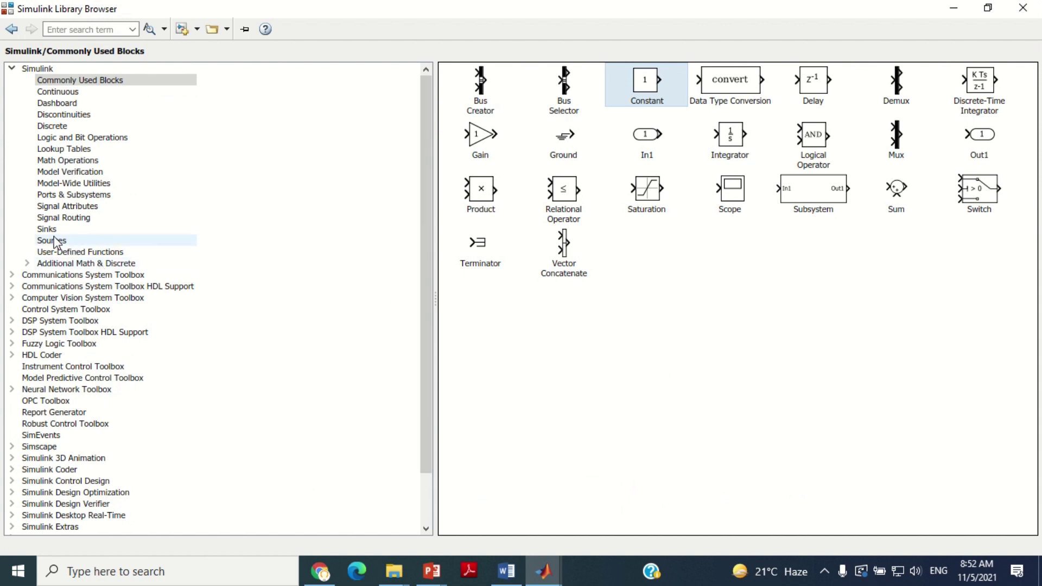
Step: Add a Subtract block from Math Operations beside the Constant and wire the Constant into it
left_click(64, 161)
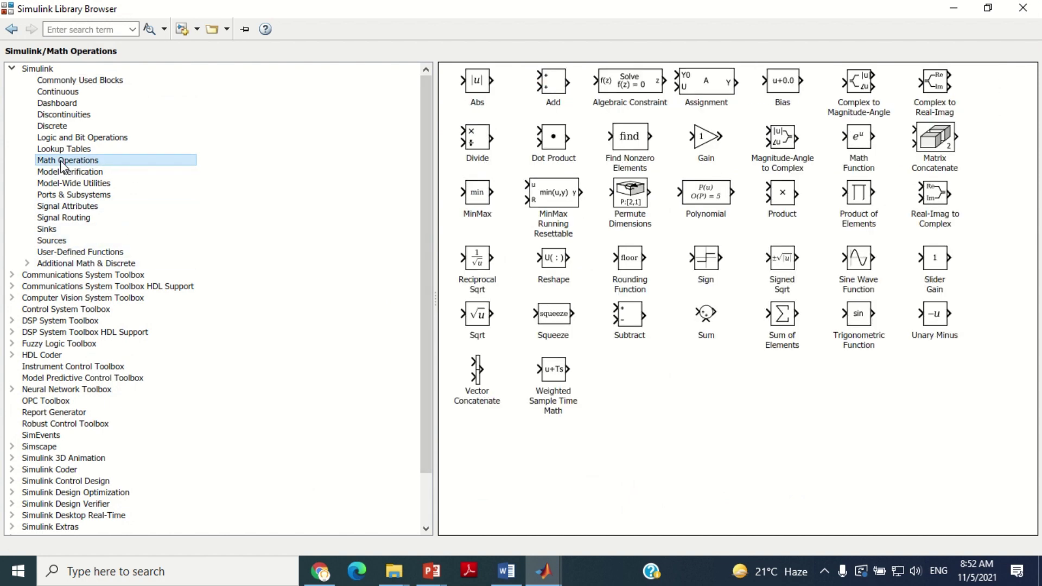
right_click(637, 318)
left_click(697, 329)
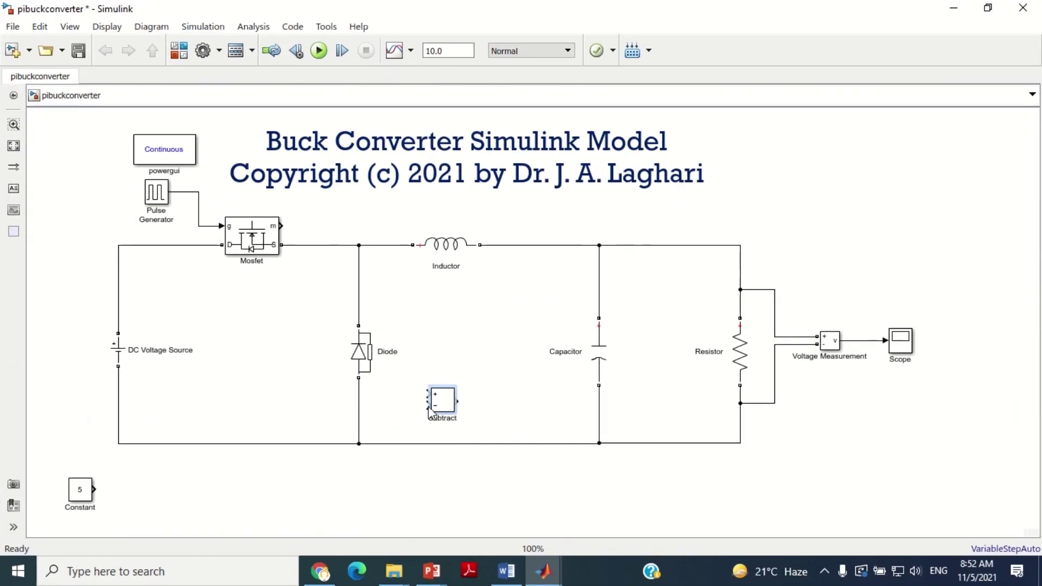
left_click_drag(431, 412, 163, 502)
left_click(126, 491)
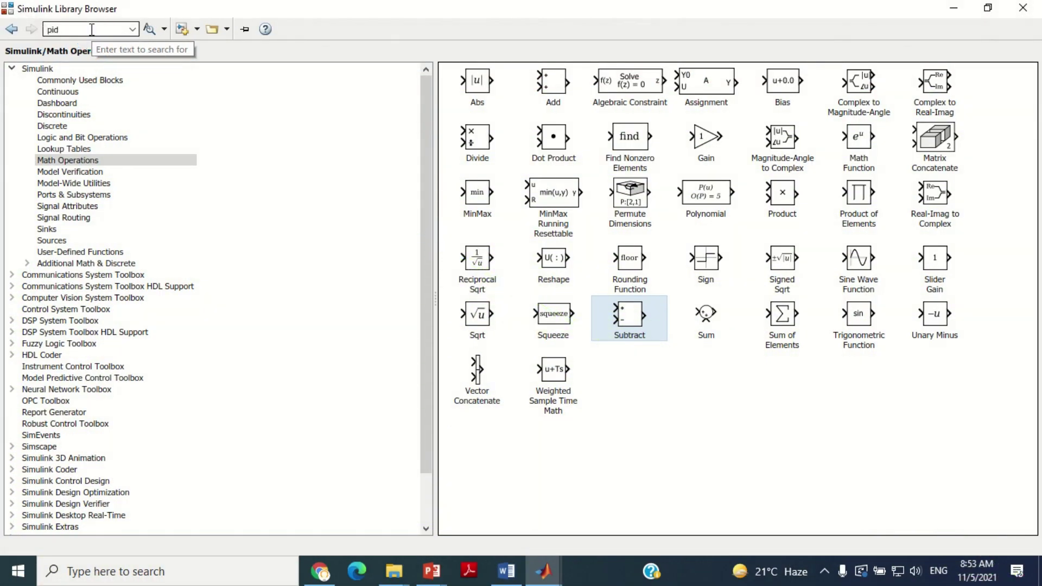
Step: Search the library for 'pid' and place a PID Controller block next to Subtract
key("Return")
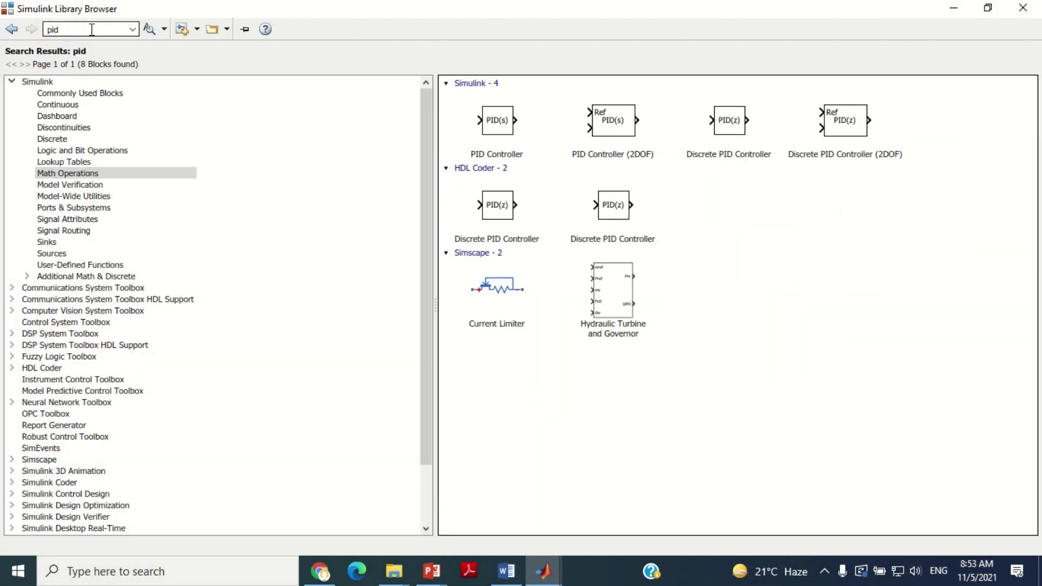
left_click(502, 127)
right_click(486, 120)
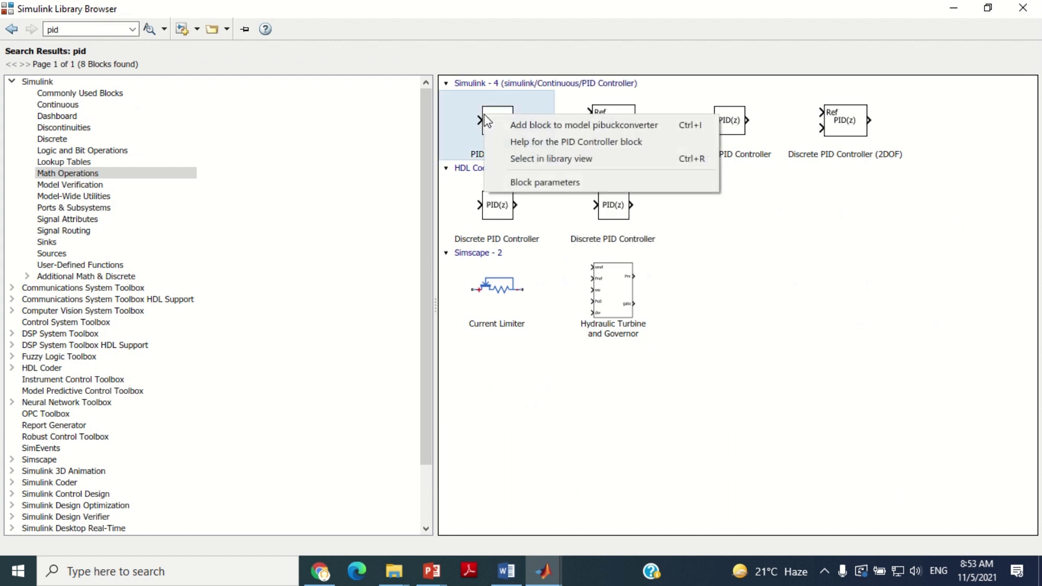
left_click(542, 131)
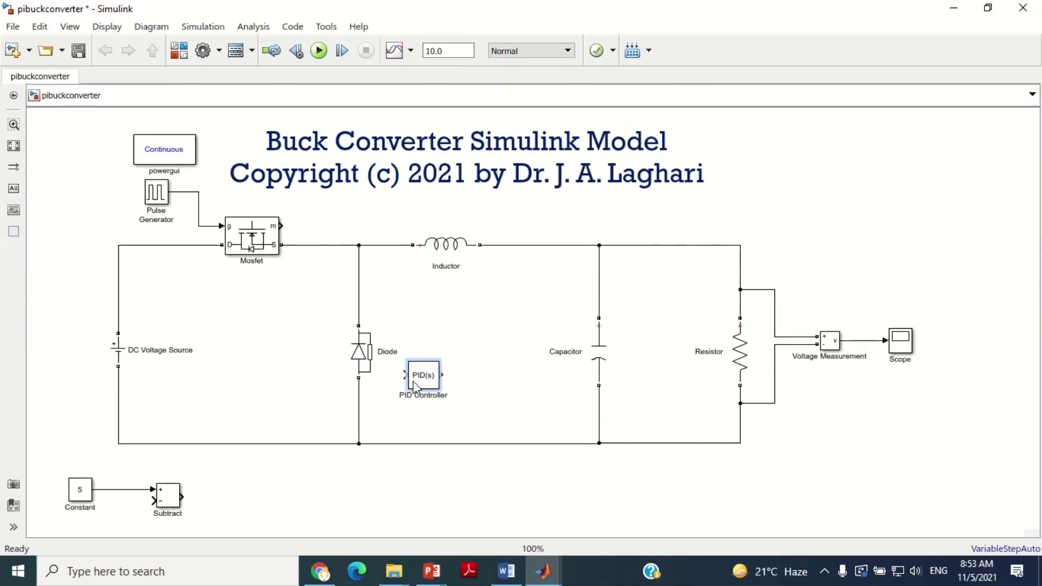
left_click_drag(419, 377, 234, 508)
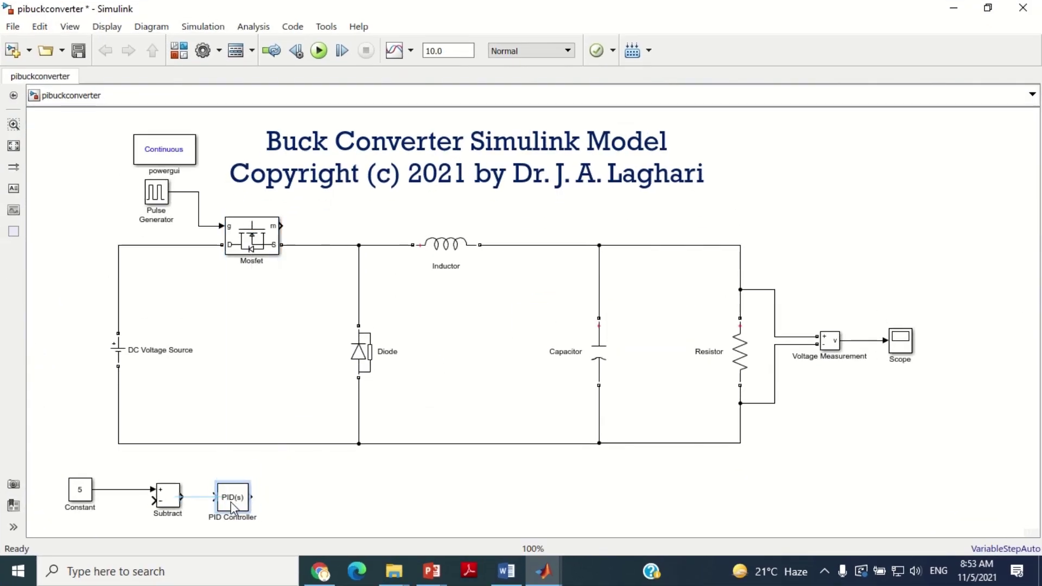
Step: Wire Subtract into the PID Controller and make it discrete-time with output limiting enabled
left_click(202, 498)
left_click(229, 499)
double_click(228, 498)
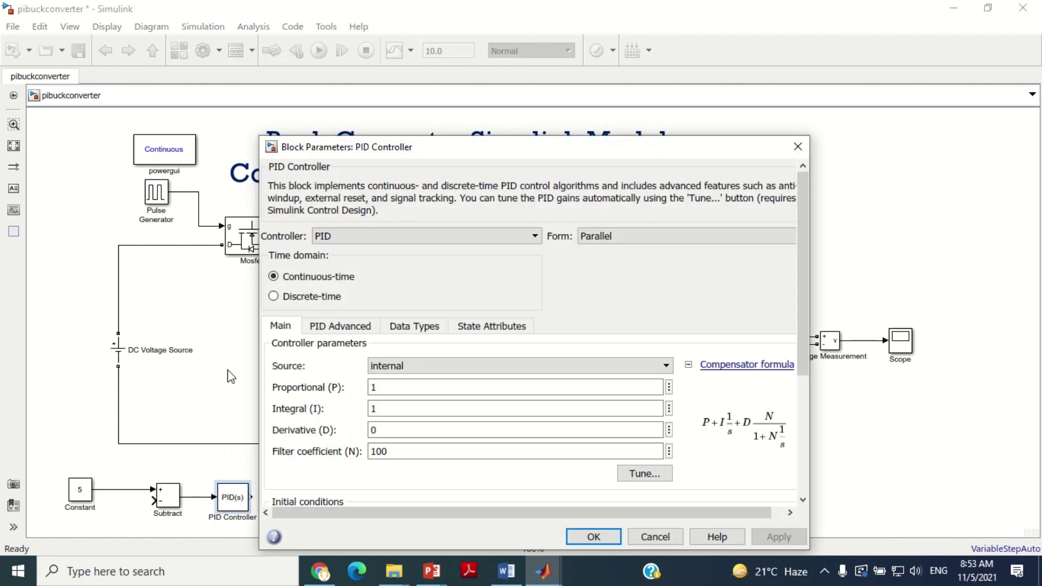
left_click_drag(406, 158, 421, 88)
left_click(288, 227)
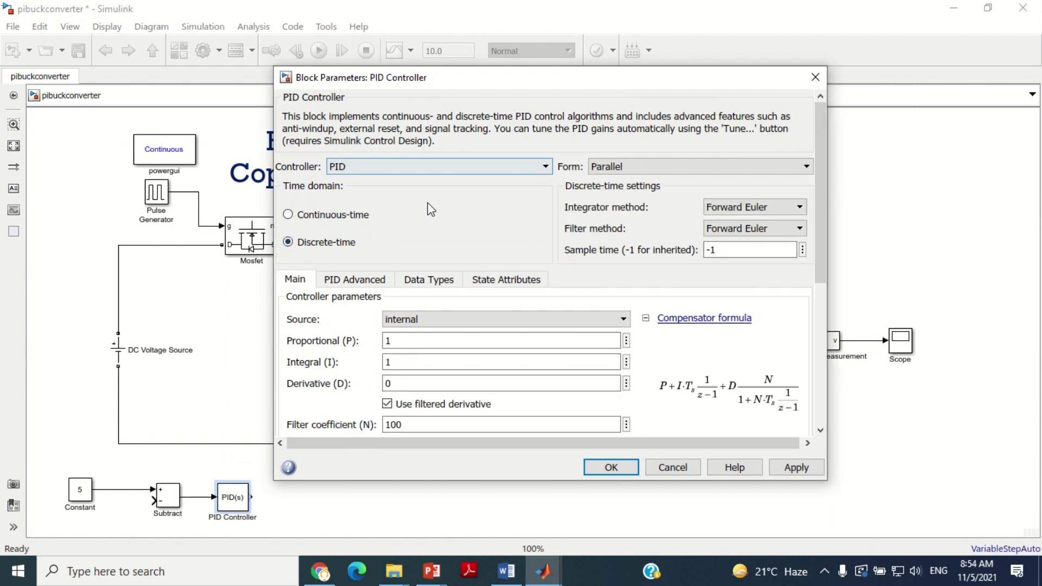
left_click(358, 282)
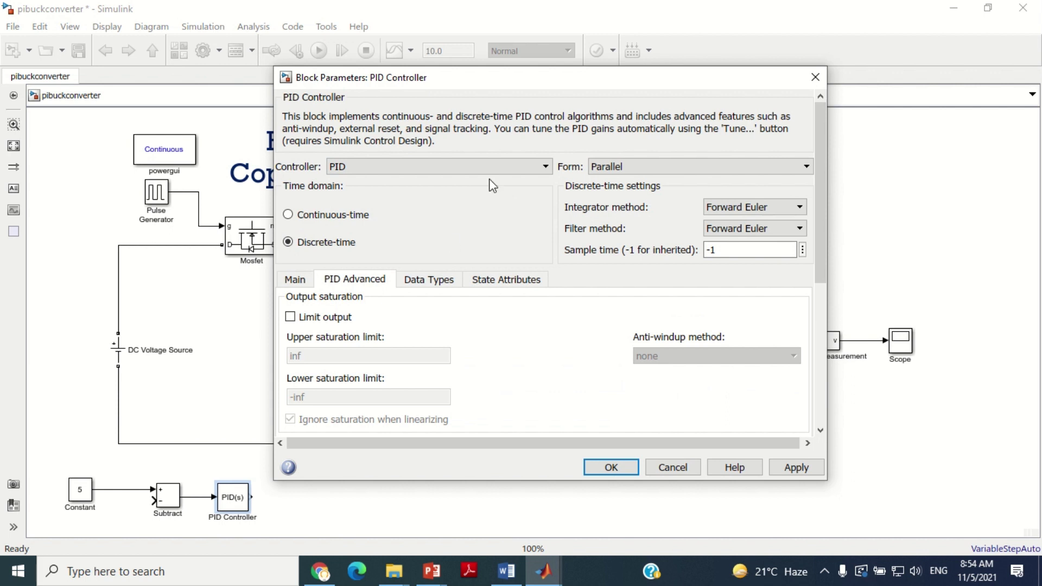
left_click_drag(505, 91, 514, 49)
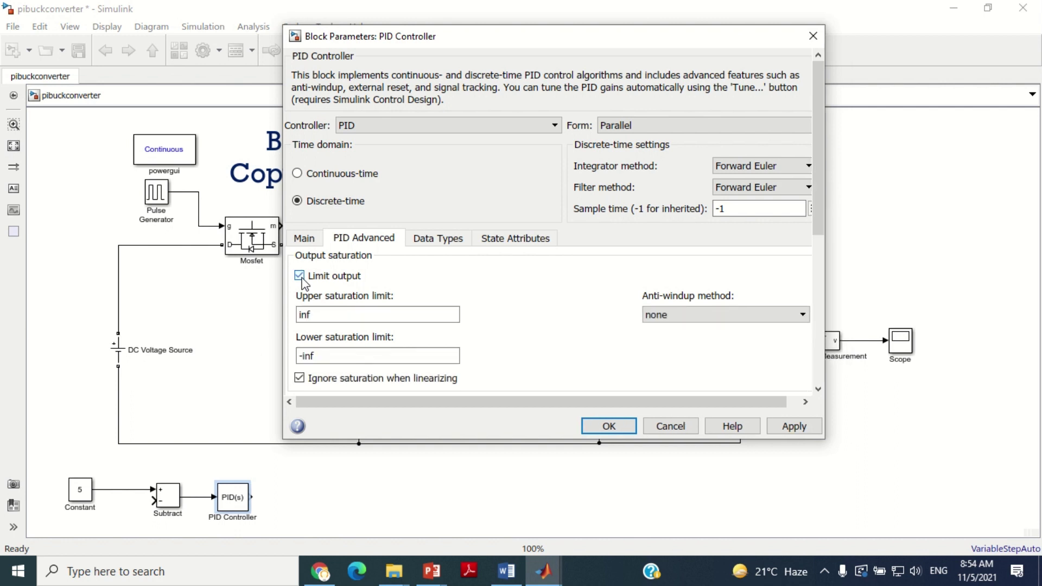
Step: Set the PID output saturation limits to 0.9 upper and 0.1 lower
double_click(333, 318)
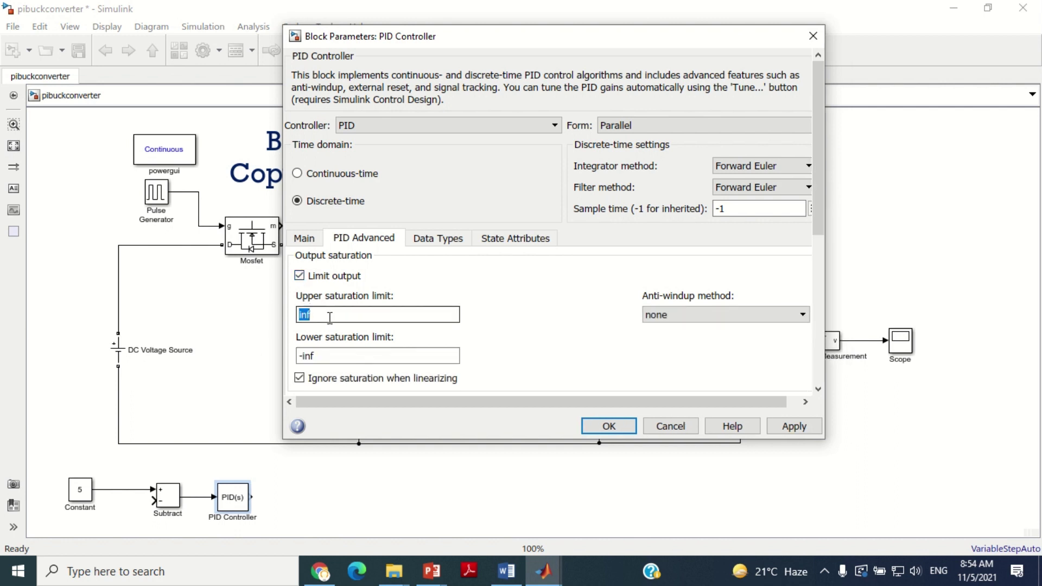
type("0.9")
double_click(336, 356)
type("0.1")
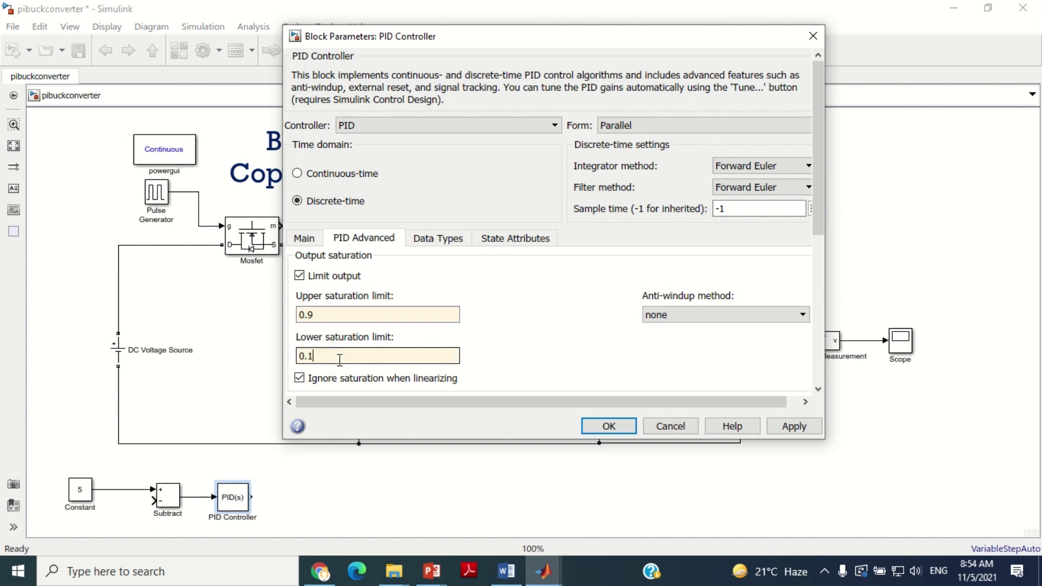
mouse_move(820, 200)
left_mouse_down()
mouse_move(814, 296)
mouse_move(810, 184)
left_mouse_up()
Step: Change the controller type to PI and apply the parameters
left_click(305, 240)
left_click(429, 128)
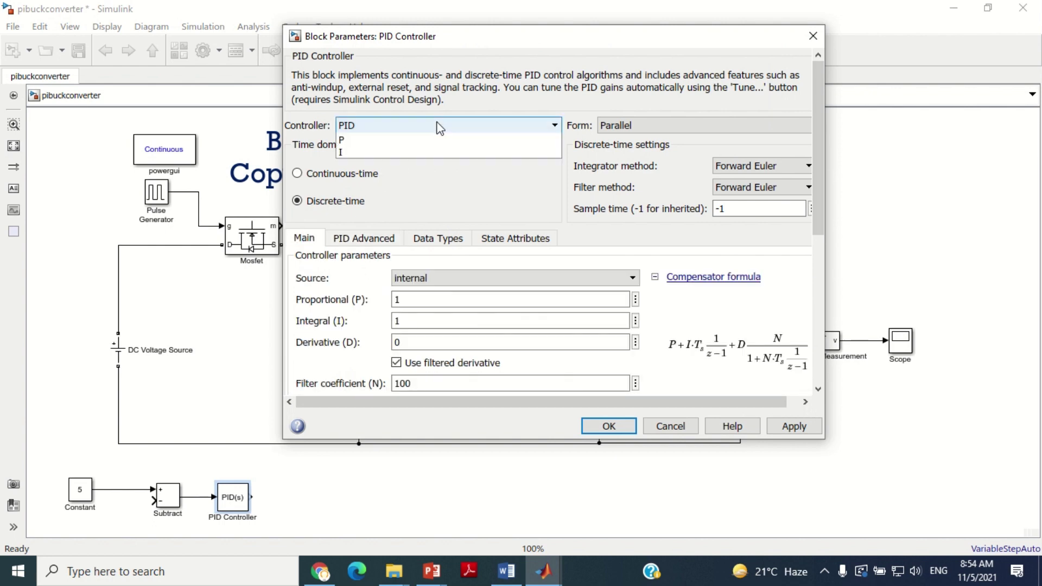
left_click(385, 155)
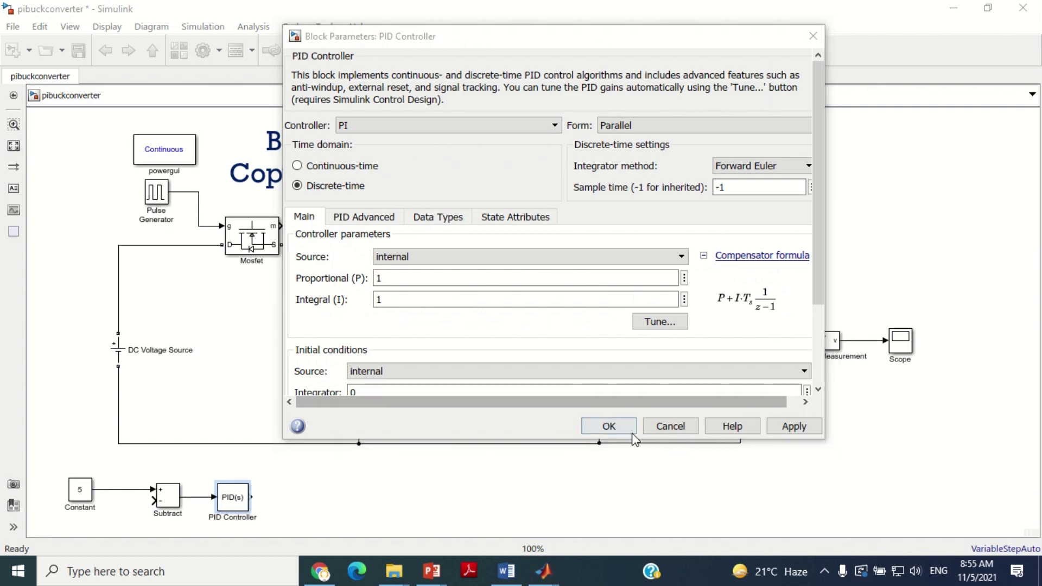
left_click(794, 426)
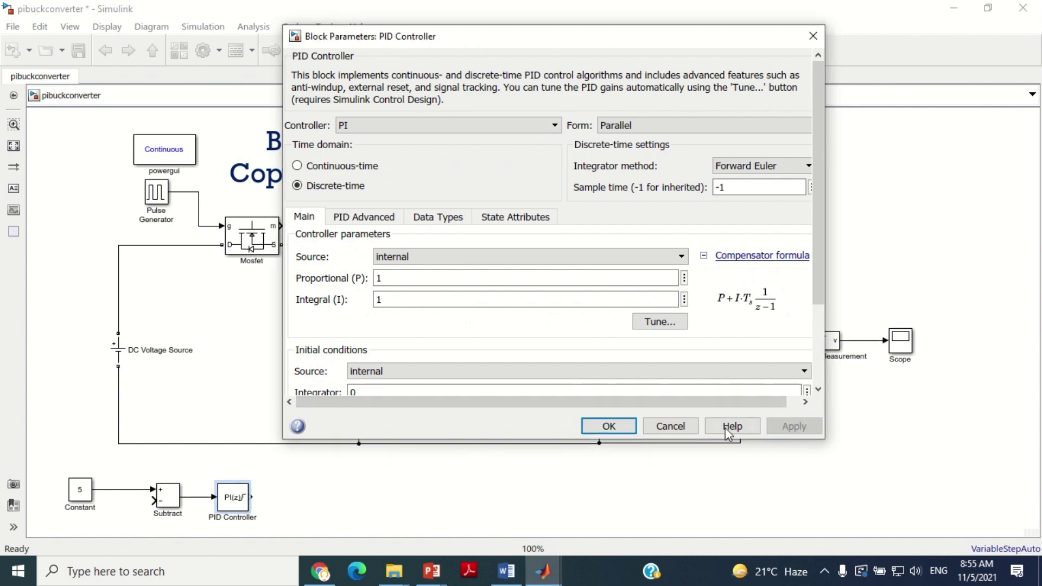
left_click(609, 427)
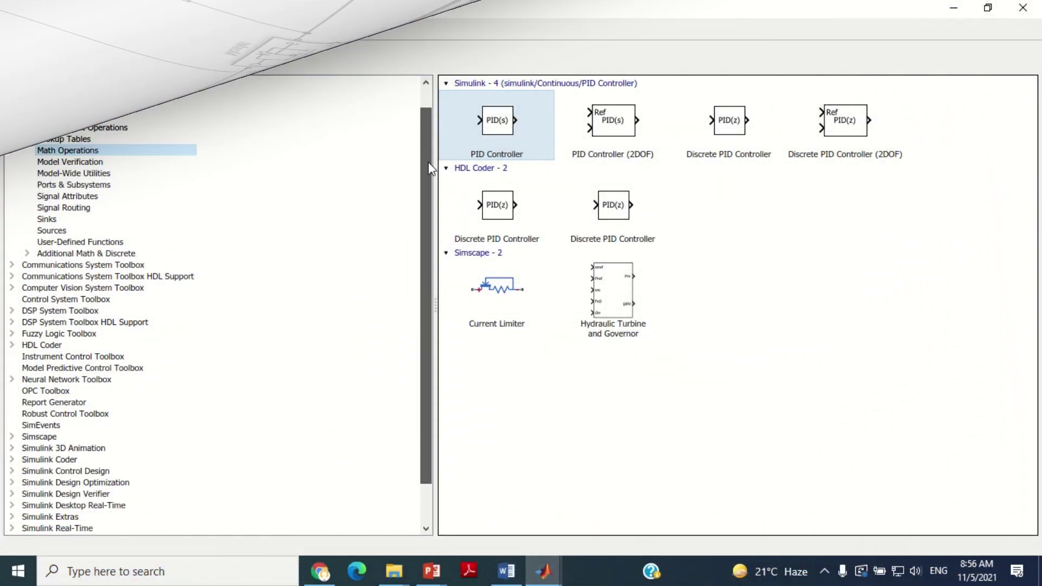
Step: Add a PWM Generator (DC-DC) from Simscape Power Electronics and place it after the PID Controller
left_click(49, 389)
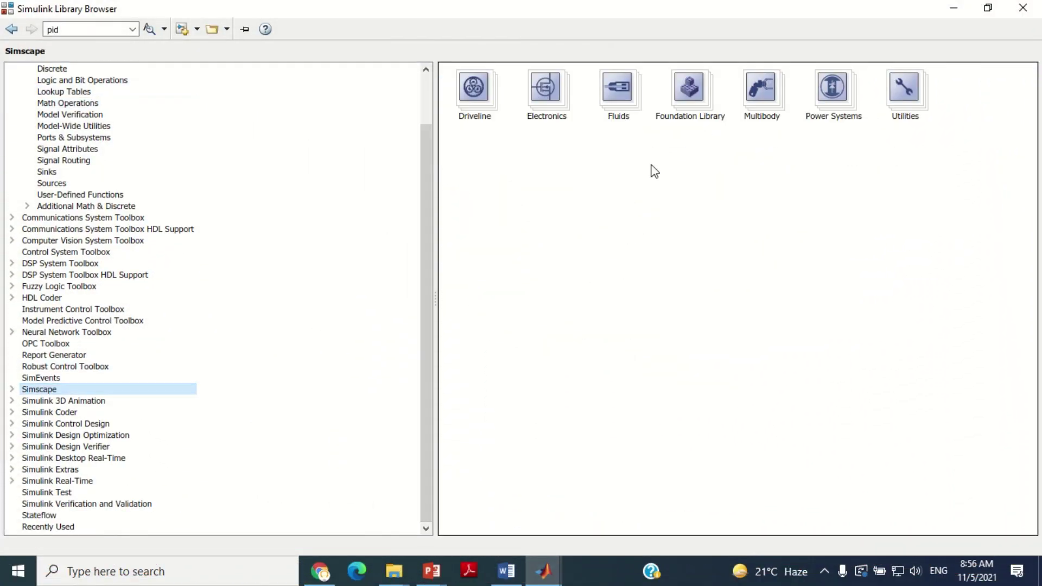
double_click(839, 91)
double_click(577, 106)
double_click(767, 102)
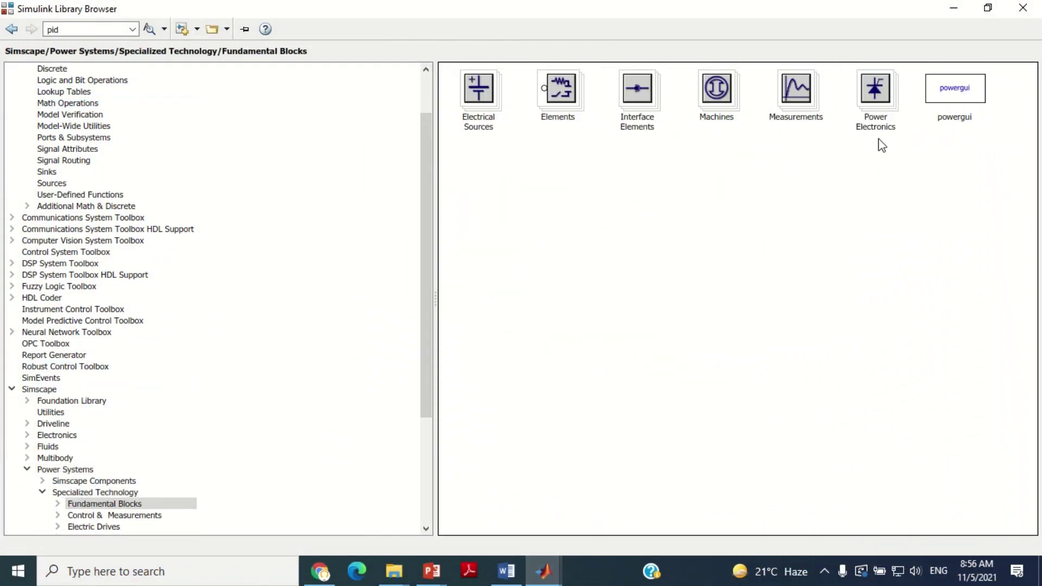
double_click(877, 93)
double_click(517, 126)
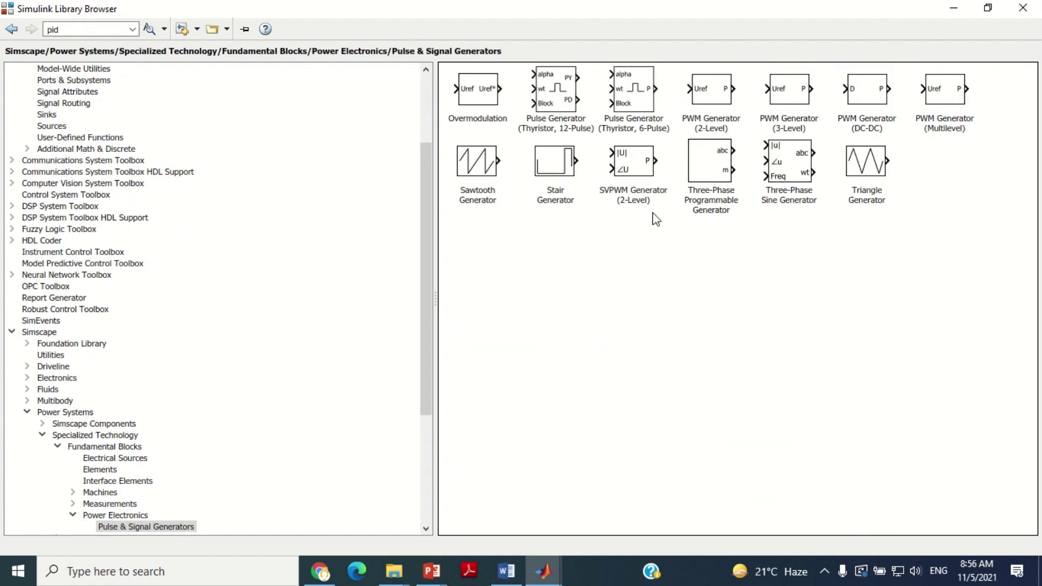
left_click(866, 93)
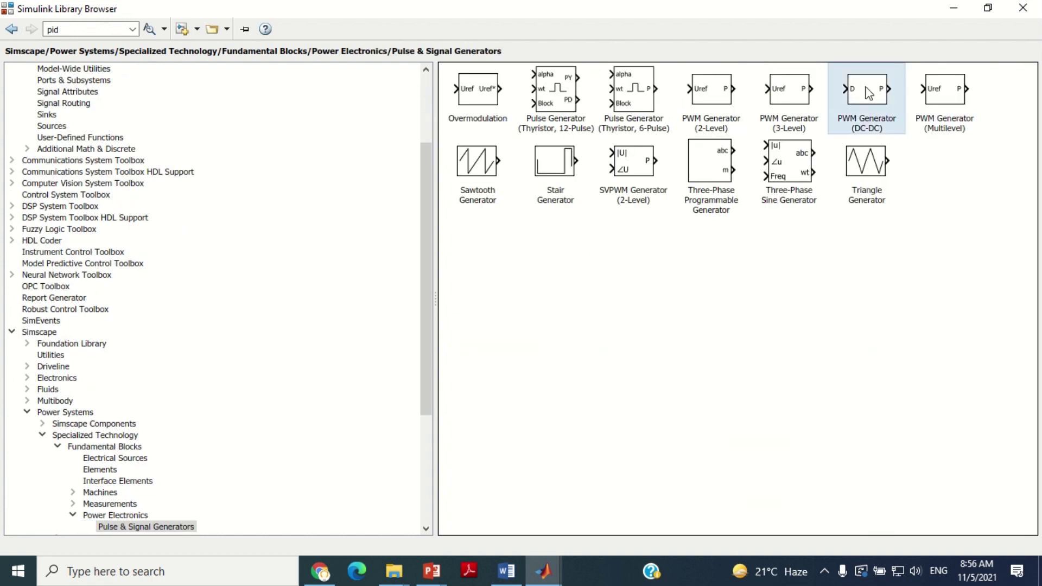
right_click(869, 93)
left_click(871, 96)
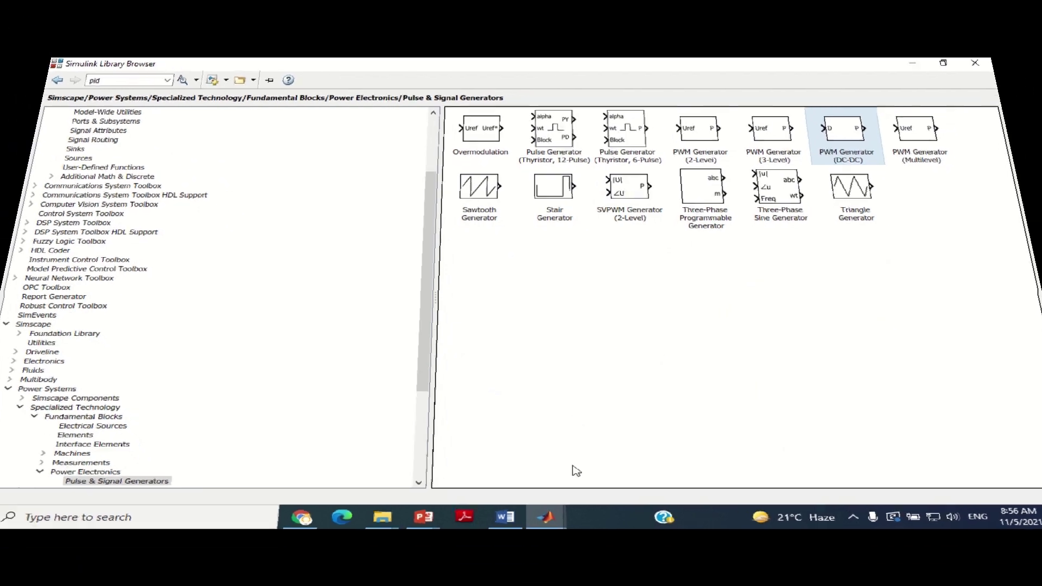
left_click_drag(550, 321, 311, 500)
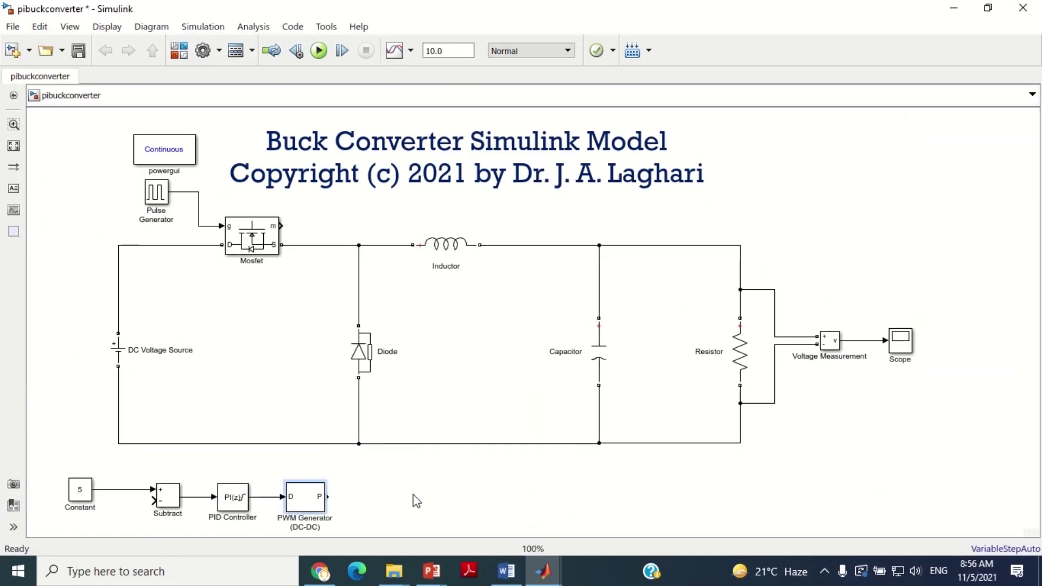
Step: Set the PWM Generator's switching frequency to 25e3 Hz
left_click(321, 493)
double_click(304, 493)
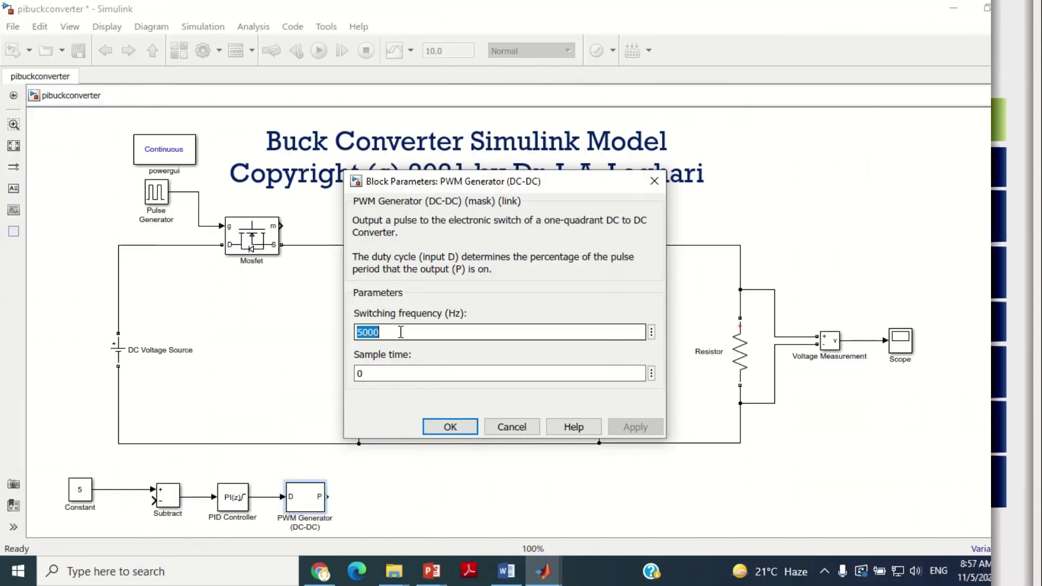
type("25e3")
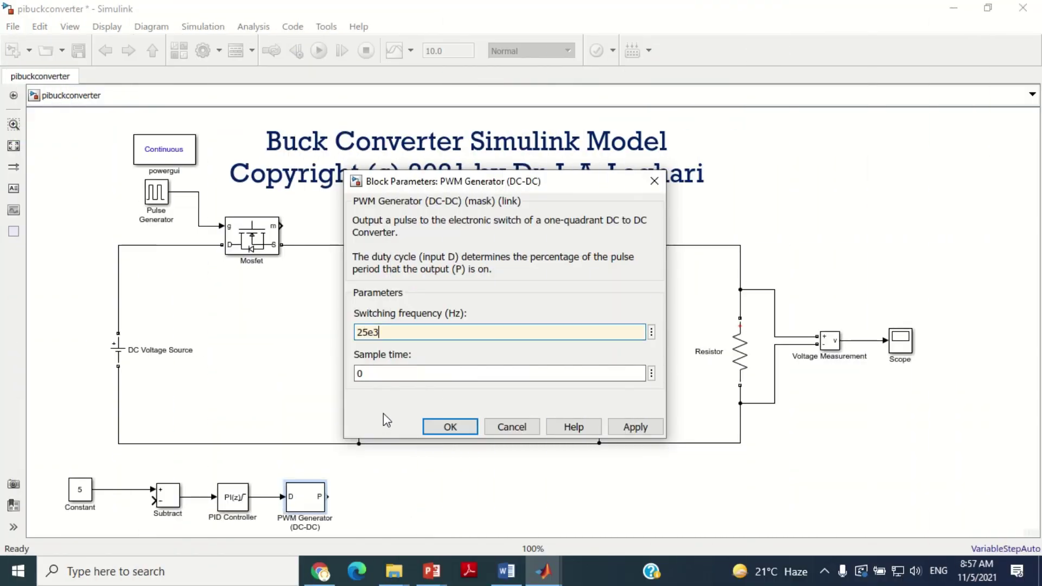
left_click(634, 426)
left_click(450, 426)
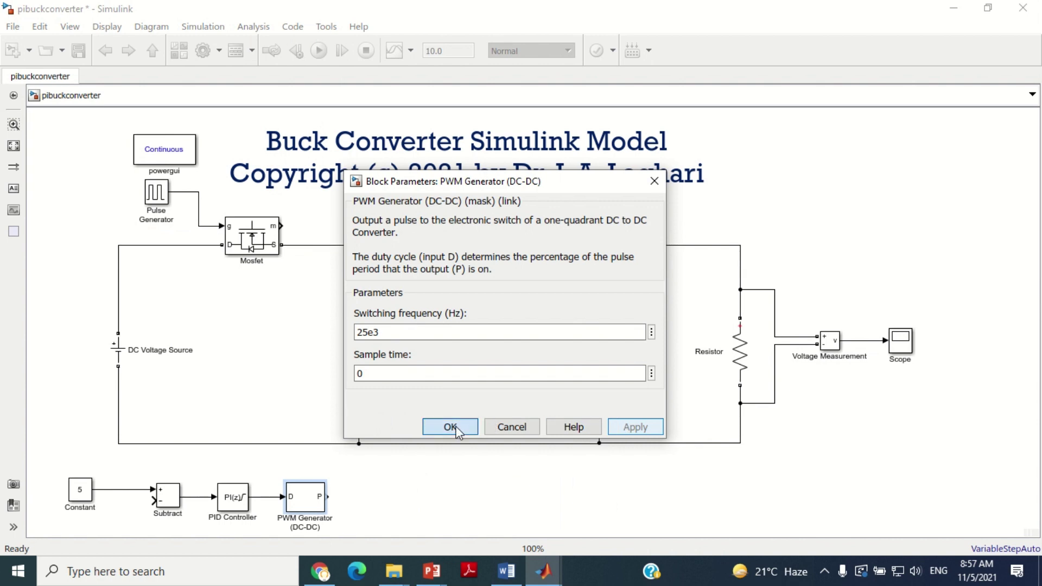
Step: Delete the old Pulse Generator and its line, and wire the PWM output to the Mosfet gate
left_click(155, 202)
key("Delete")
left_click(188, 191)
key("Delete")
left_click_drag(327, 496, 222, 226)
scroll(304, 537, "down", 1)
left_click_drag(302, 526, 239, 449)
left_click(395, 489)
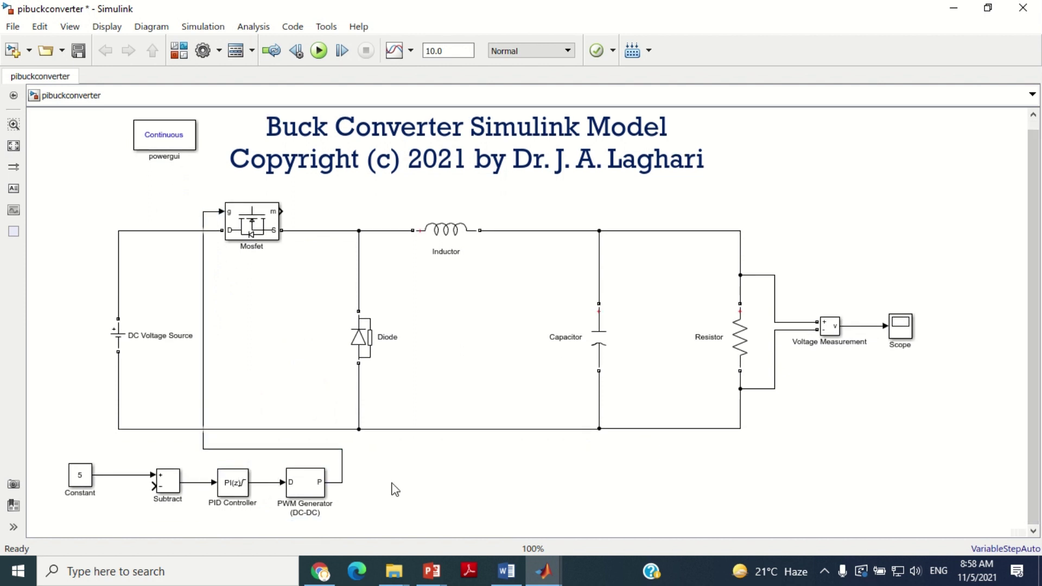
Step: Wire the Voltage Measurement output back into Subtract's minus input and straighten the feedback wire
left_click(154, 486)
left_click_drag(153, 487, 868, 308)
scroll(530, 504, "down", 1)
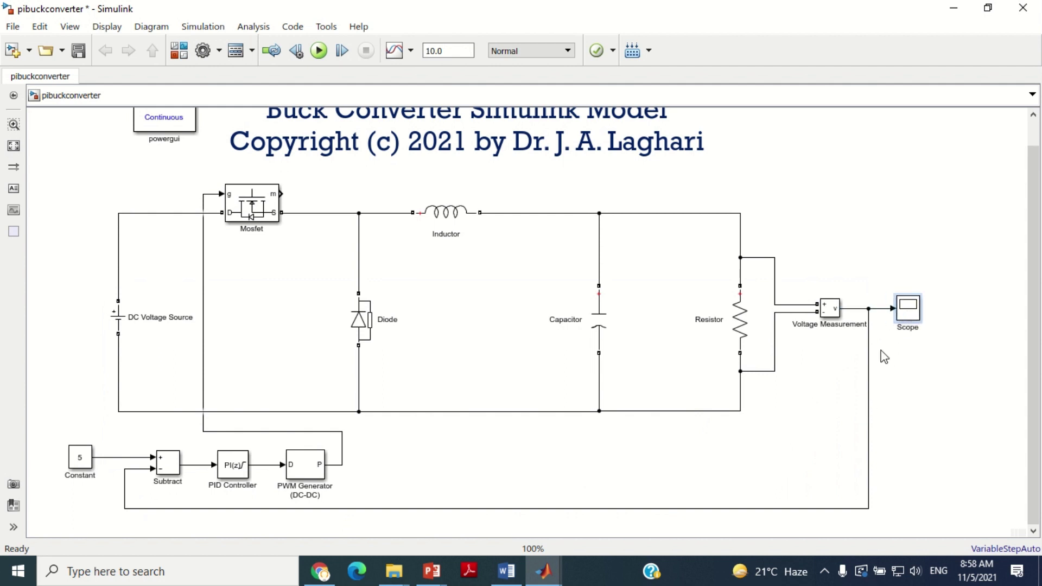
left_click_drag(870, 366, 877, 368)
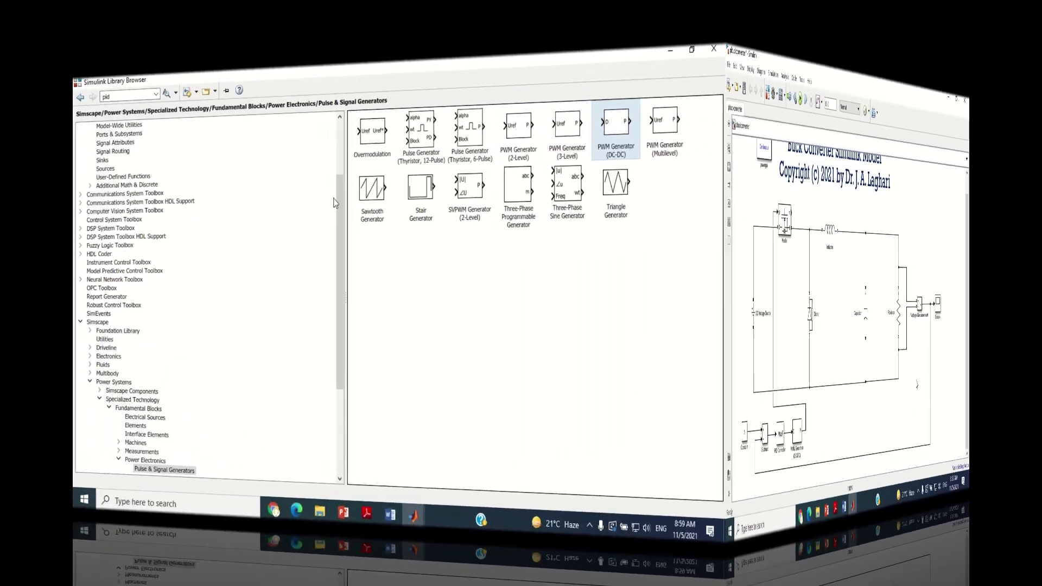
scroll(406, 126, "up", 4)
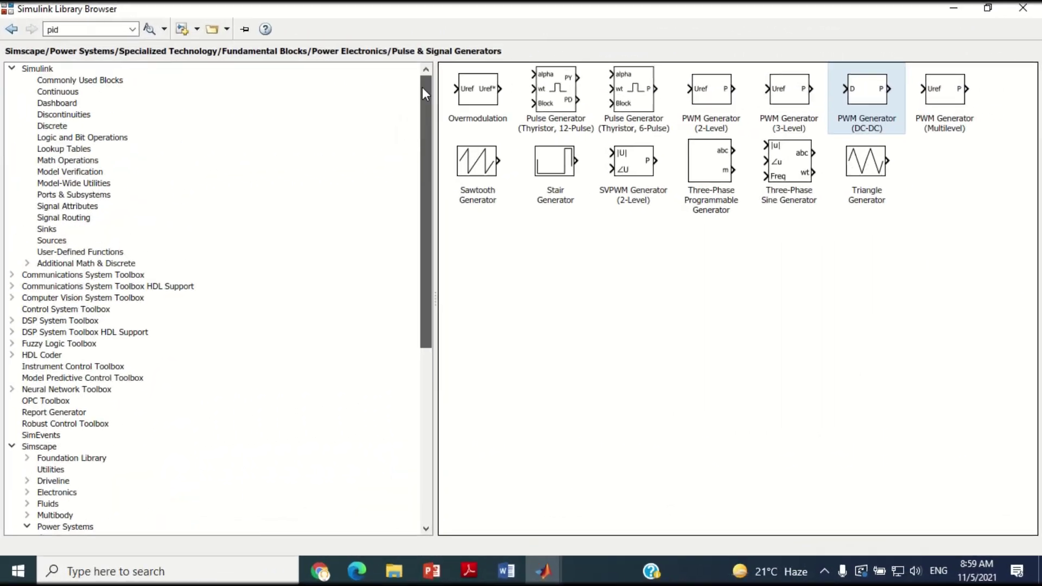
Step: Add a Display block from Sinks below the Scope on the measured voltage line
left_click(108, 69)
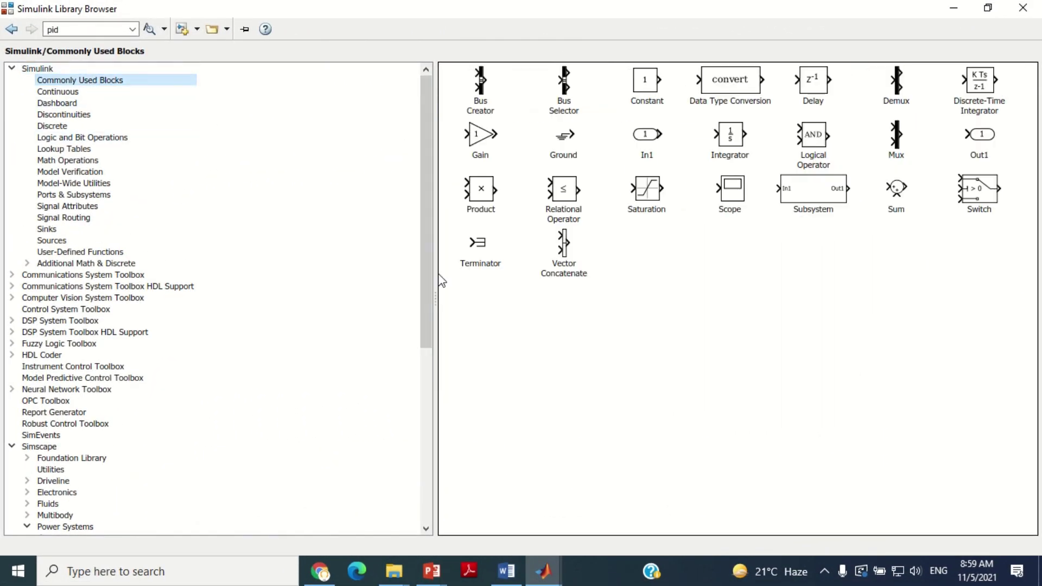
left_click(59, 231)
left_click(501, 80)
right_click(500, 80)
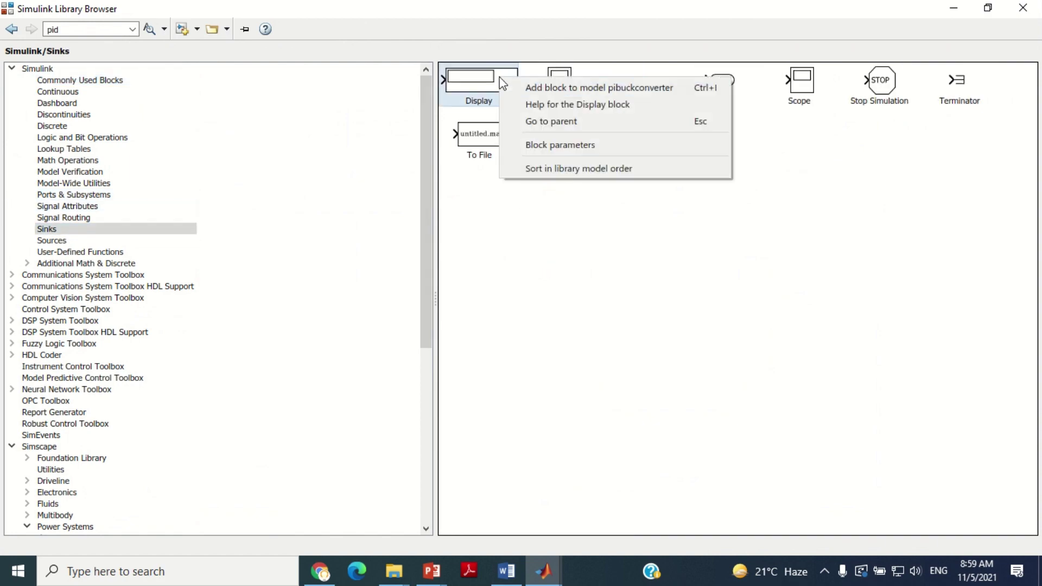
left_click(566, 89)
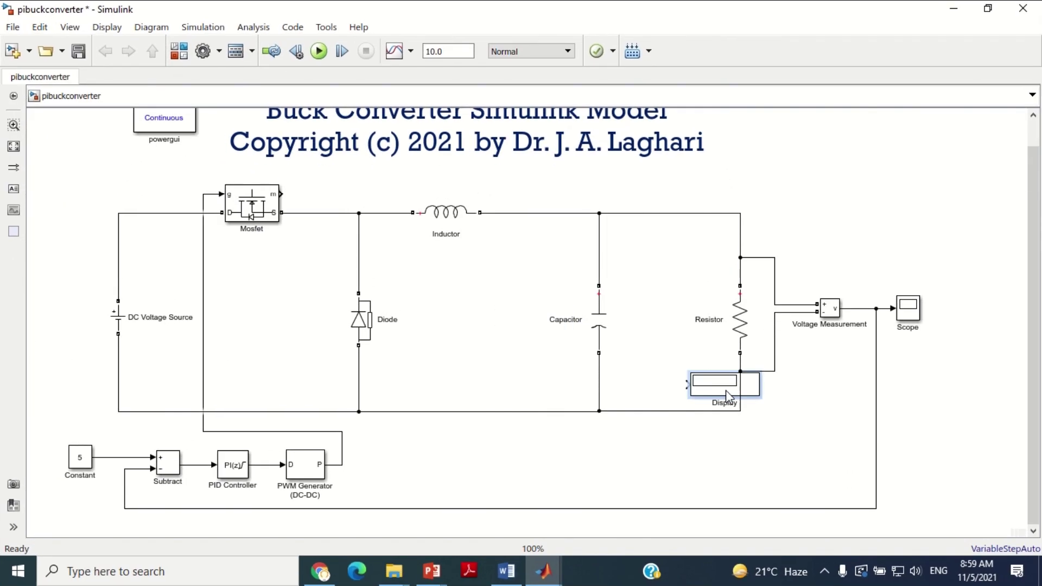
left_click_drag(682, 384, 891, 392)
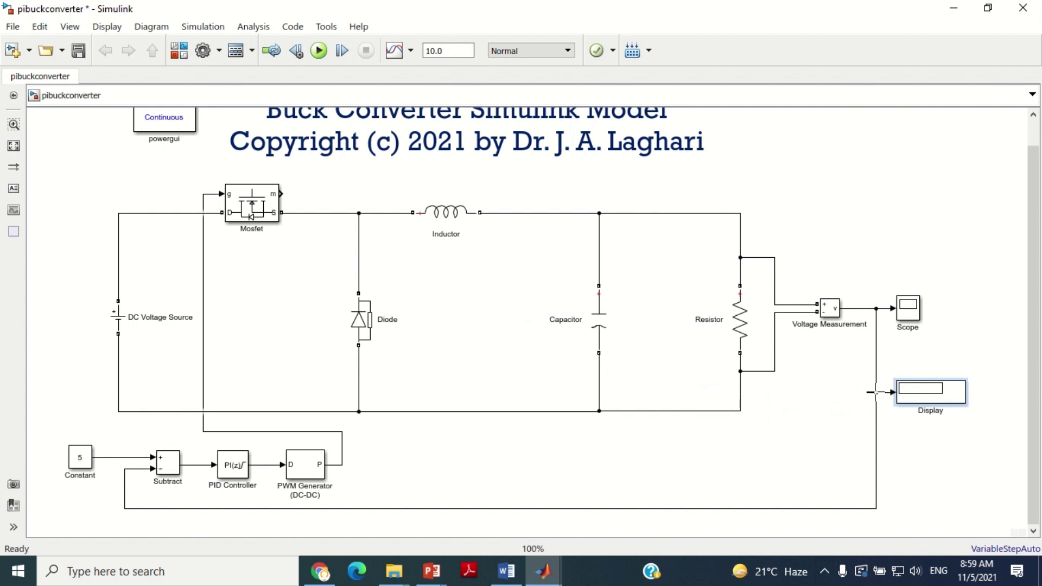
Step: Set the simulation stop time to 1 and run the simulation
left_click(447, 50)
type("1")
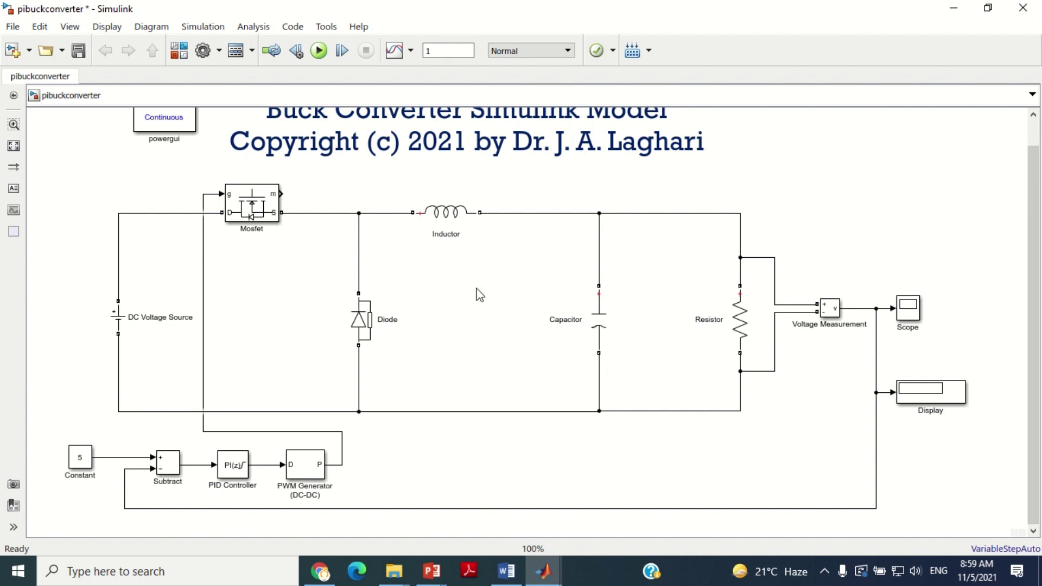
left_click(319, 51)
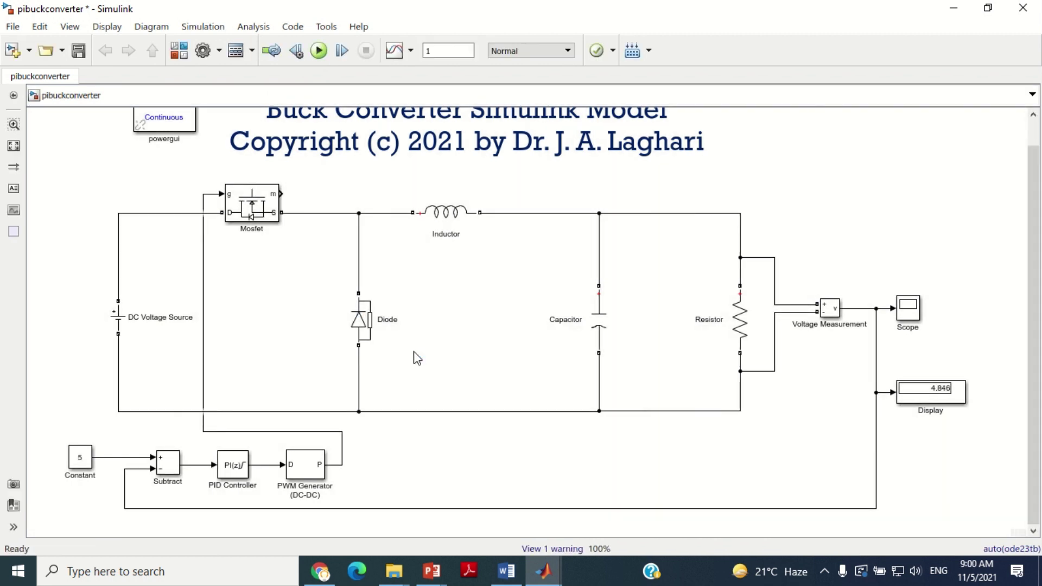
Step: Inspect the output voltage trace in the Scope with autoscaled axes, then minimize it
double_click(905, 309)
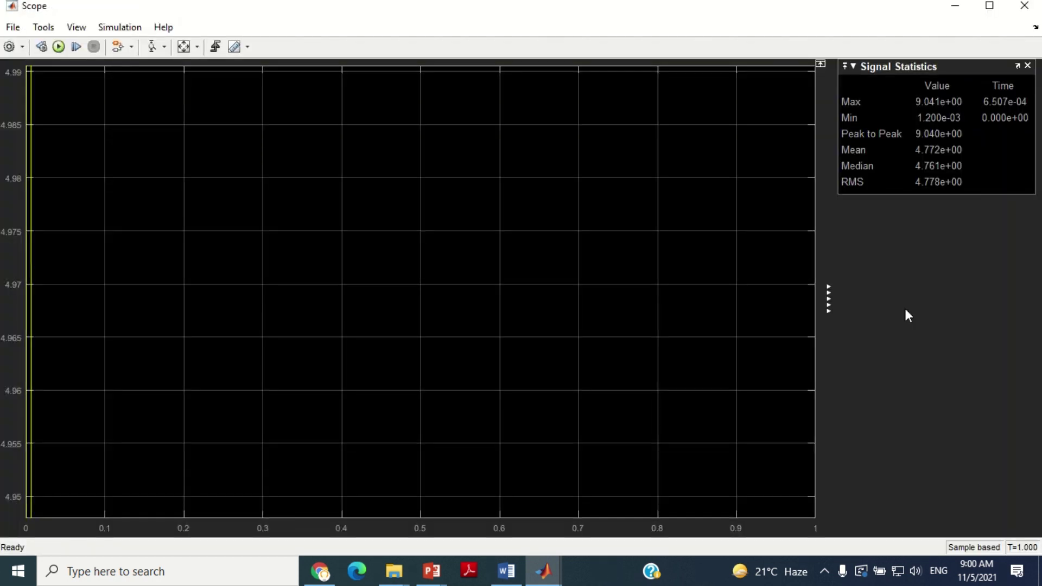
left_click(182, 47)
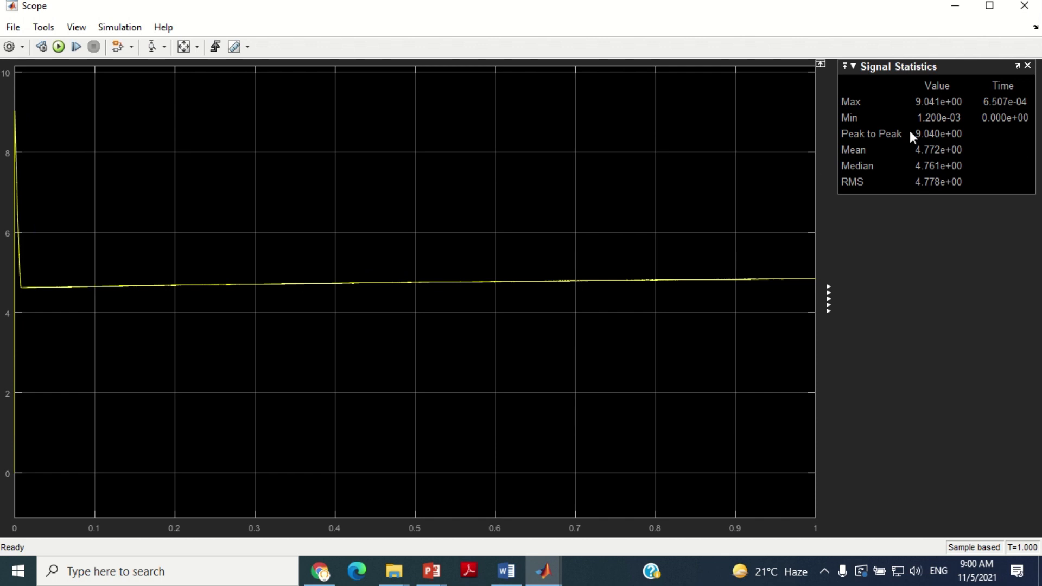
left_click(956, 7)
left_click(563, 441)
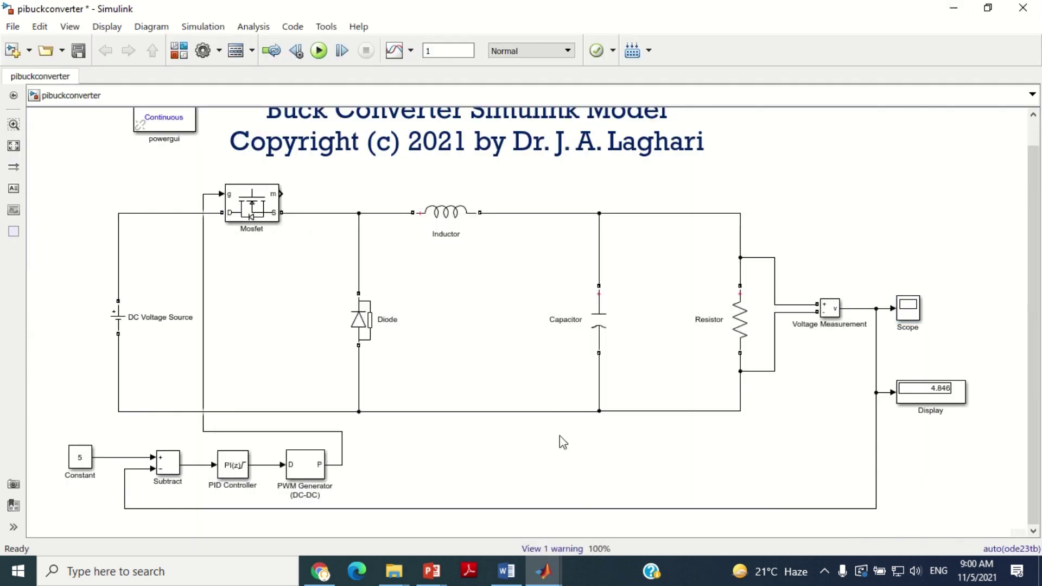
Step: Give the PID Controller block a proportional gain of 0.01 and an integral gain of 5
left_click(239, 466)
double_click(238, 465)
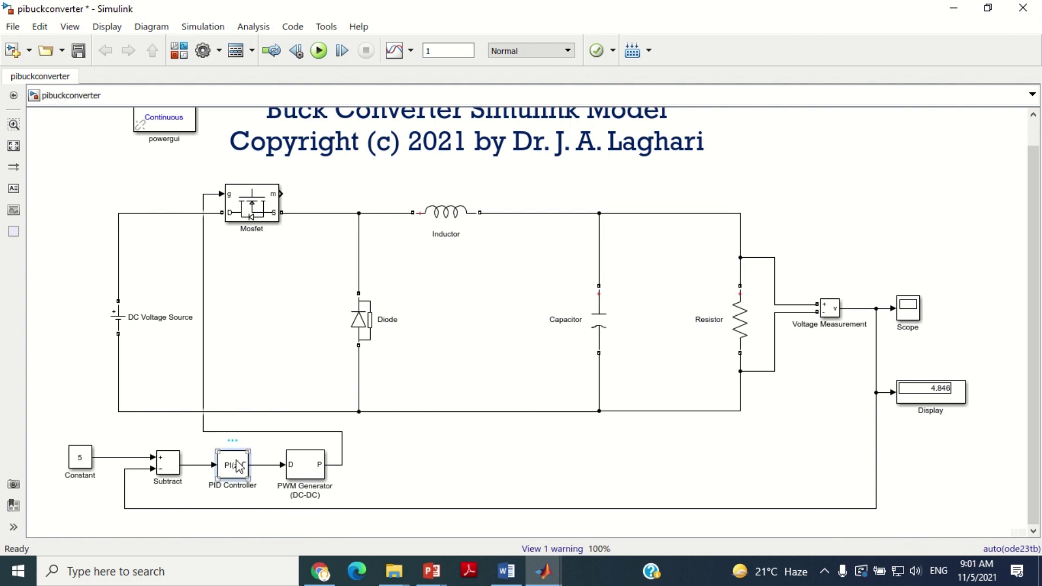
left_click_drag(491, 158, 494, 63)
double_click(418, 293)
type("0.01")
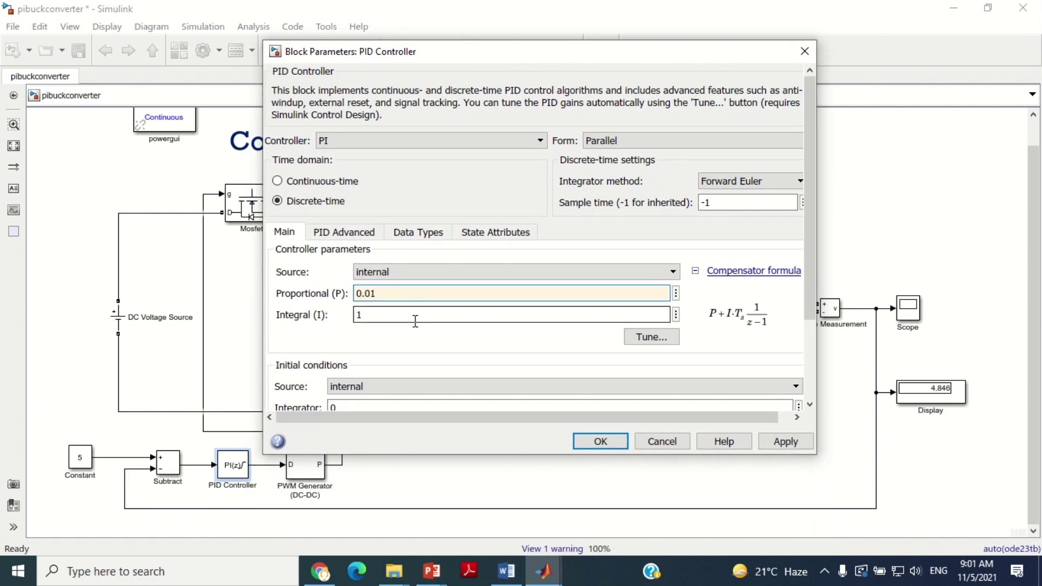
double_click(415, 316)
type("5")
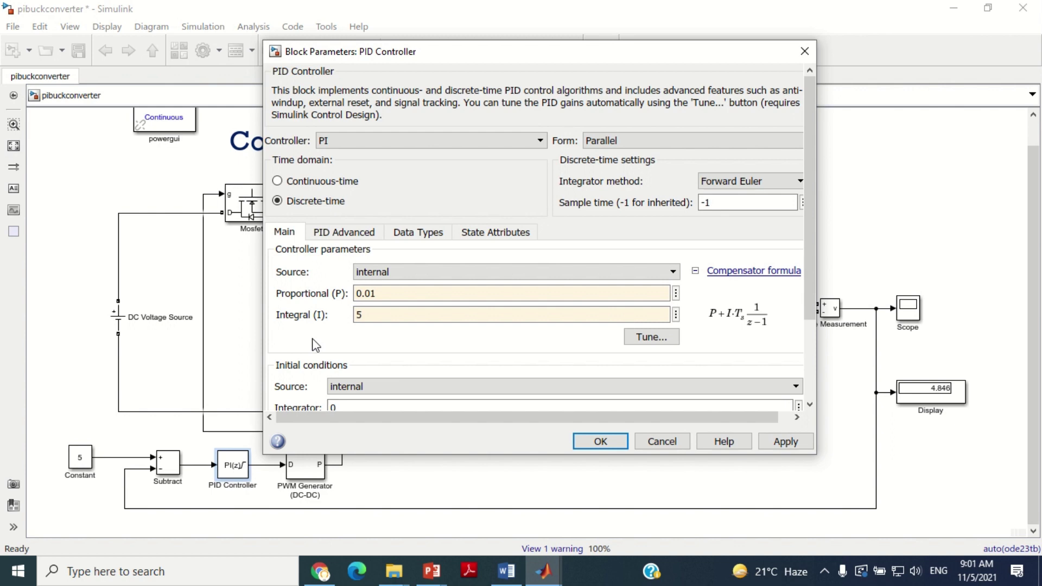
left_click(599, 443)
left_click(490, 461)
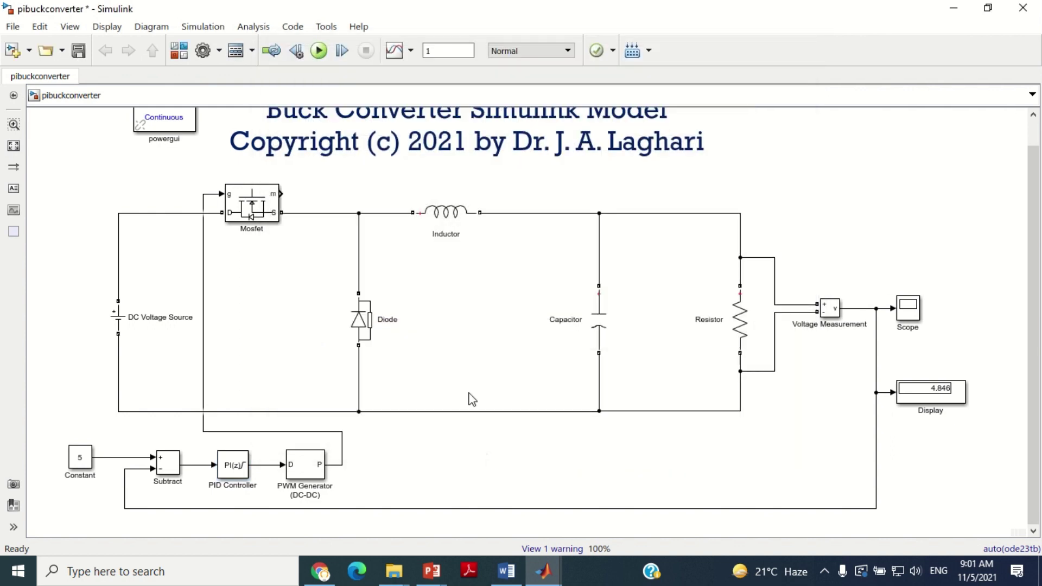
Step: Rerun the simulation and autoscale the Scope to show the output settling at 5 V
left_click(324, 50)
double_click(907, 306)
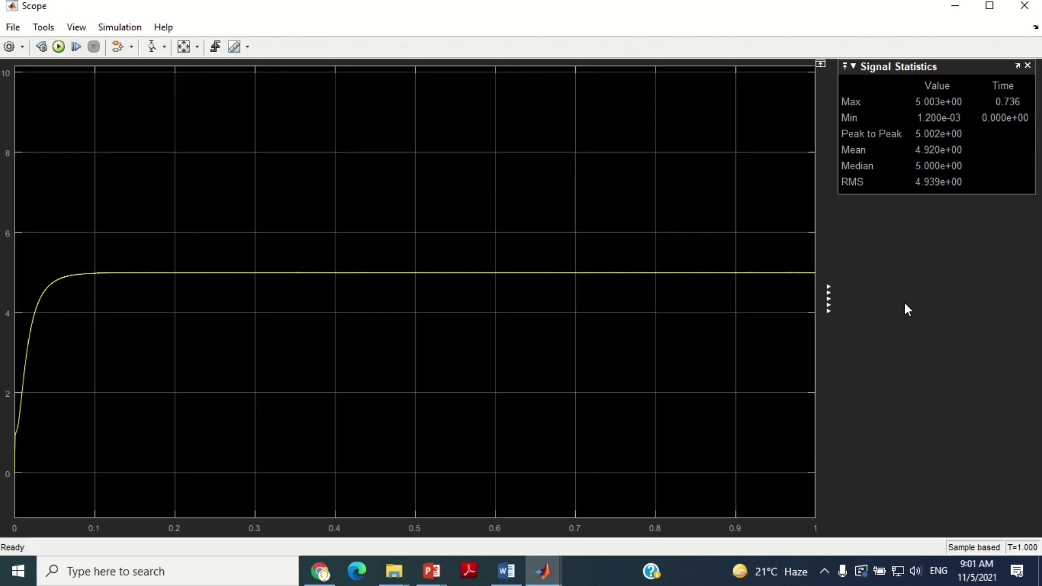
left_click(184, 47)
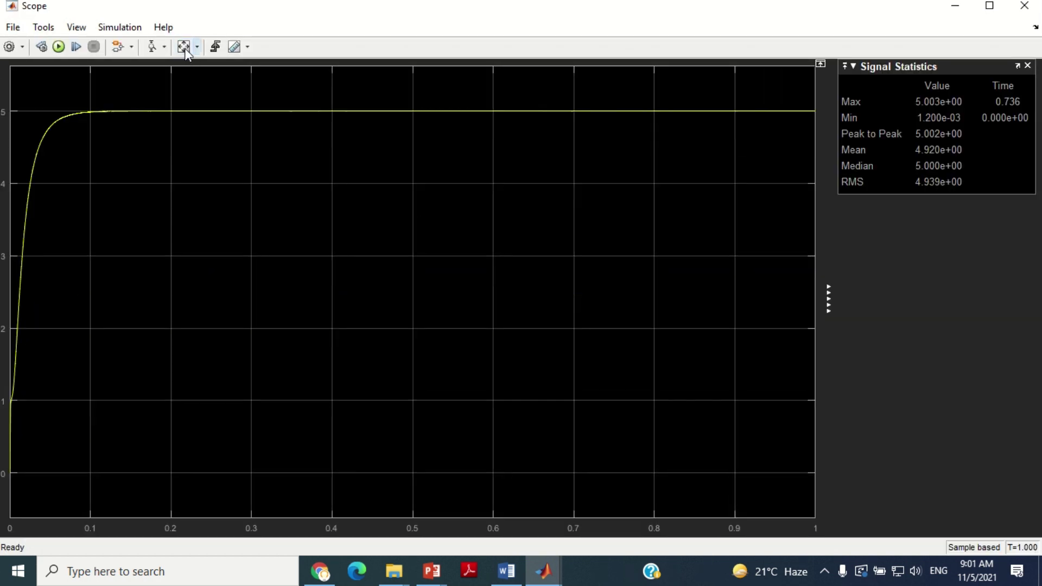